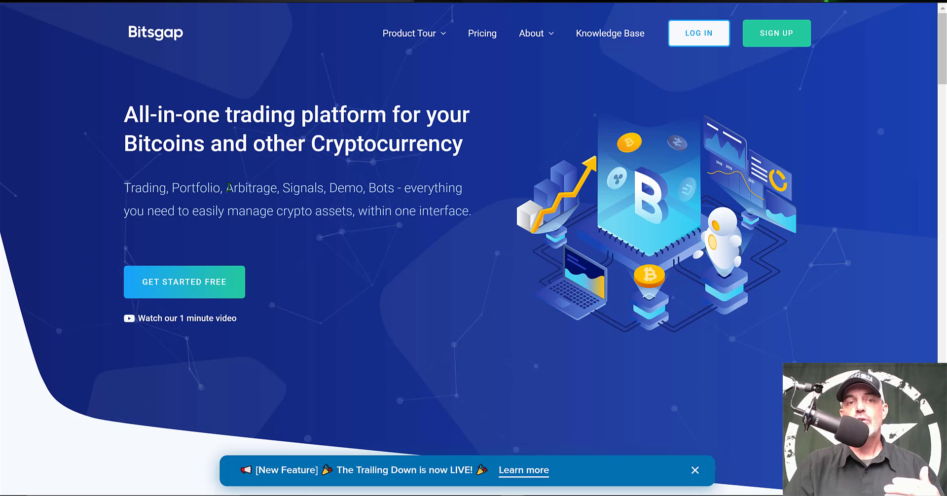
# Step: Review the advertised platform tools and compare the free trial, active bot limits and arbitrage offering across the Basic, Advanced and Pro plans
pyautogui.moveTo(226, 188); pyautogui.dragTo(270, 188)
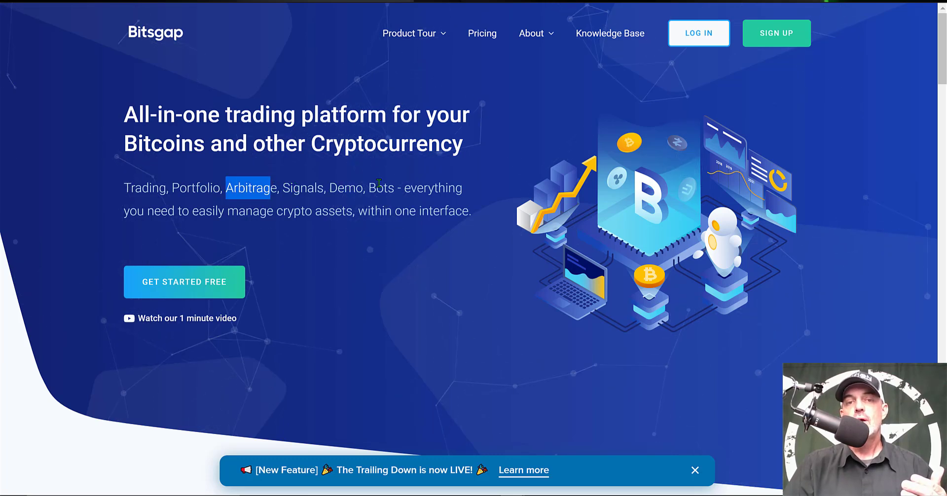
pyautogui.moveTo(329, 188); pyautogui.dragTo(383, 186)
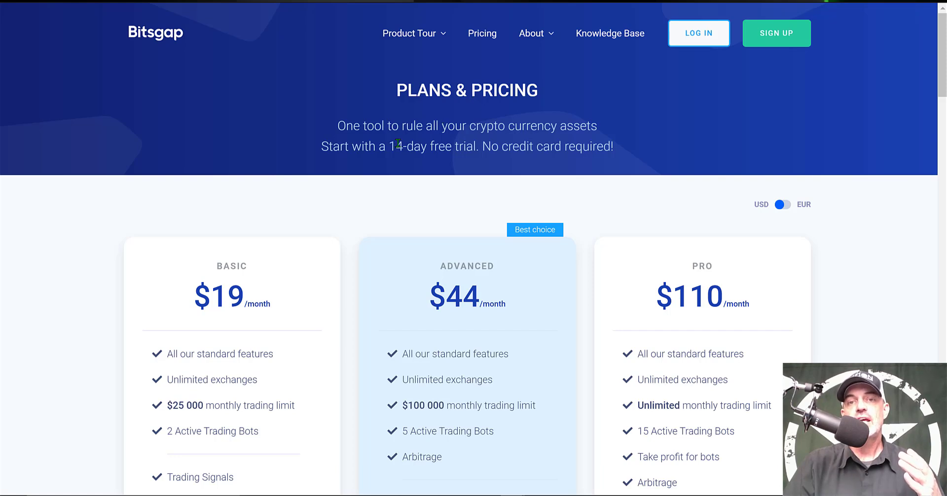
pyautogui.moveTo(404, 143); pyautogui.dragTo(481, 146)
pyautogui.click(528, 172)
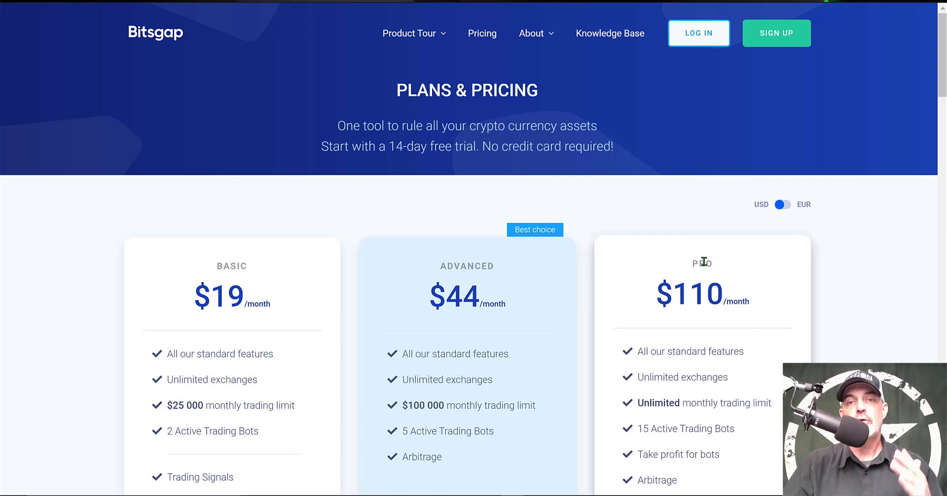
pyautogui.moveTo(692, 263); pyautogui.dragTo(709, 261)
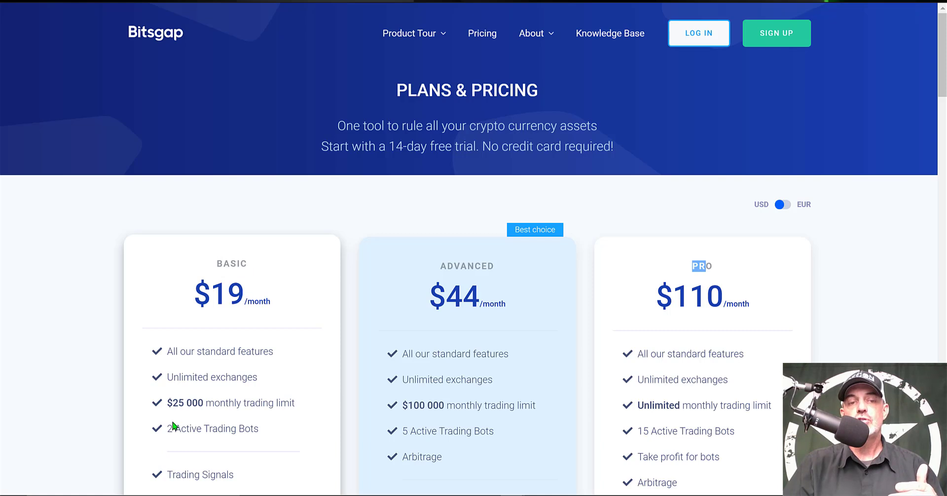
pyautogui.moveTo(168, 429); pyautogui.dragTo(250, 430)
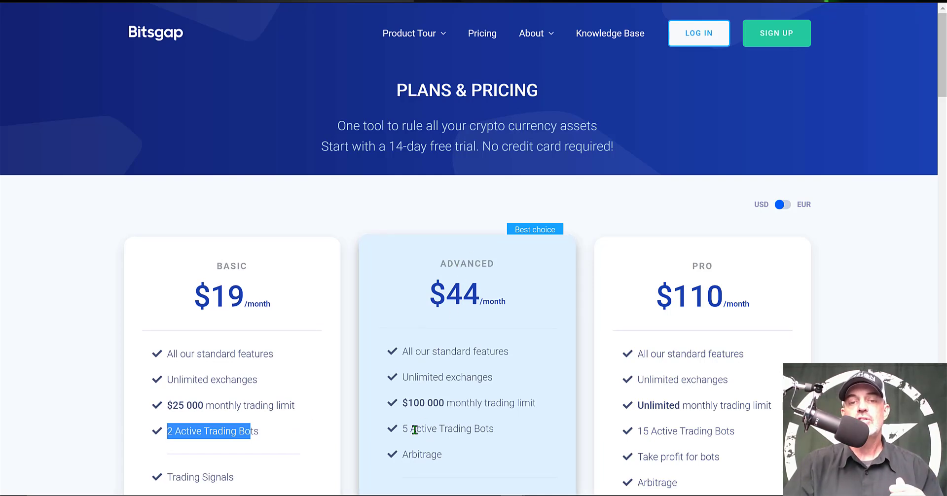
pyautogui.click(464, 433)
pyautogui.moveTo(463, 434); pyautogui.dragTo(490, 430)
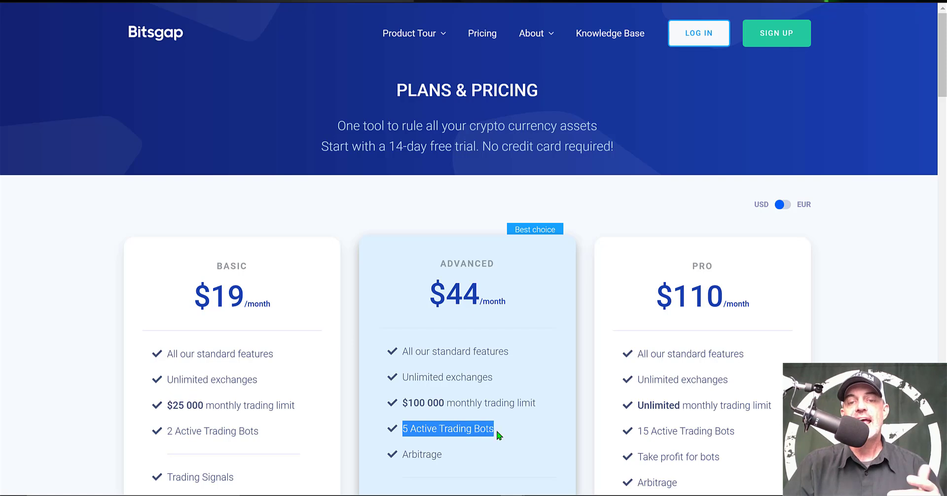
pyautogui.moveTo(443, 455); pyautogui.dragTo(410, 452)
pyautogui.click(405, 452)
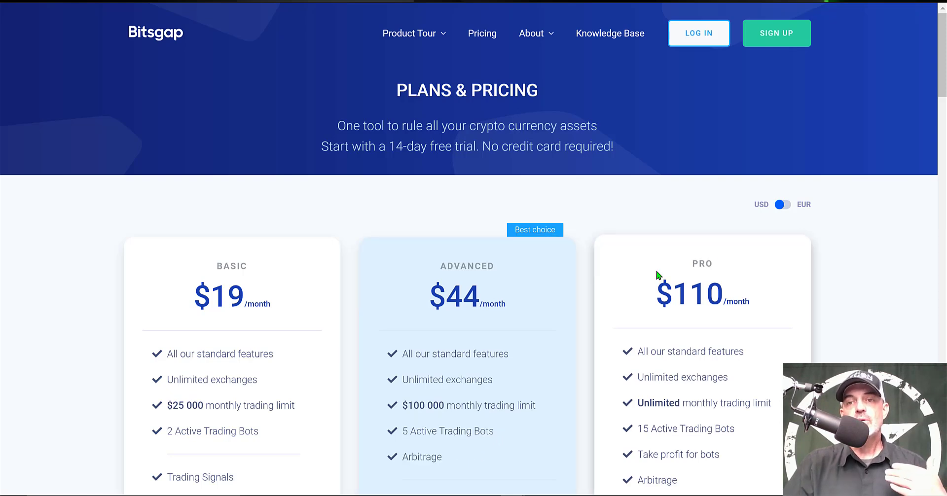
pyautogui.moveTo(692, 264); pyautogui.dragTo(710, 263)
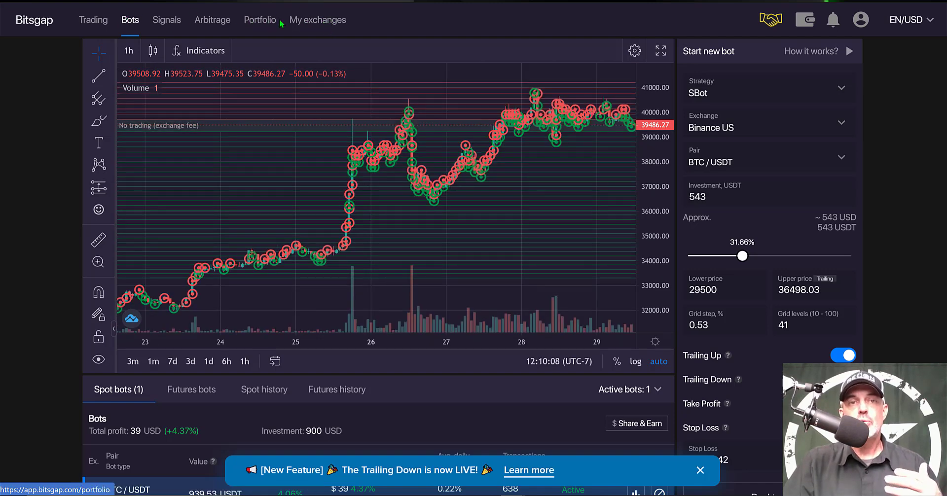
# Step: Look through the exchanges available for a new connection, view the FTX API form, and close it without connecting
pyautogui.click(318, 20)
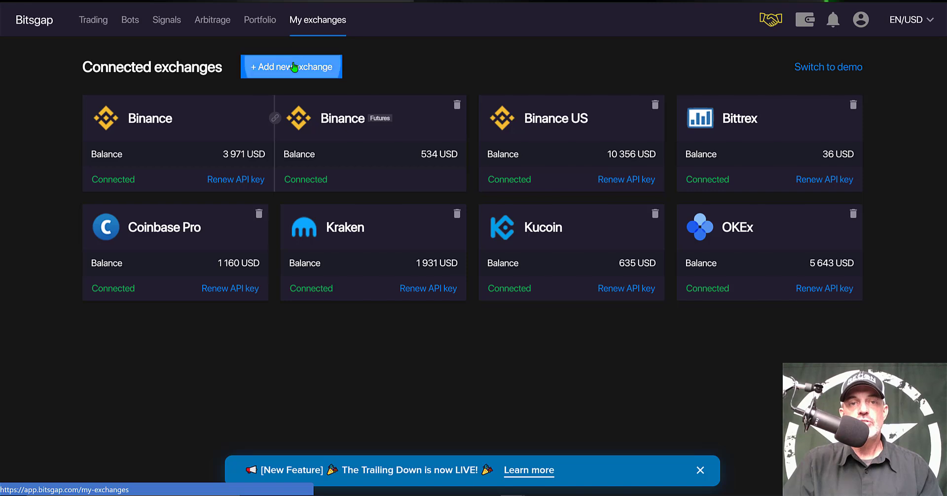
pyautogui.click(294, 67)
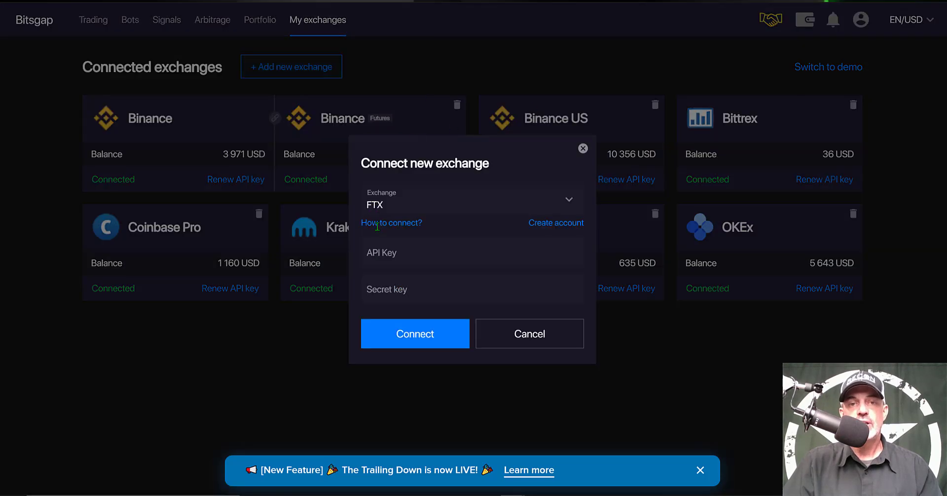
pyautogui.click(570, 202)
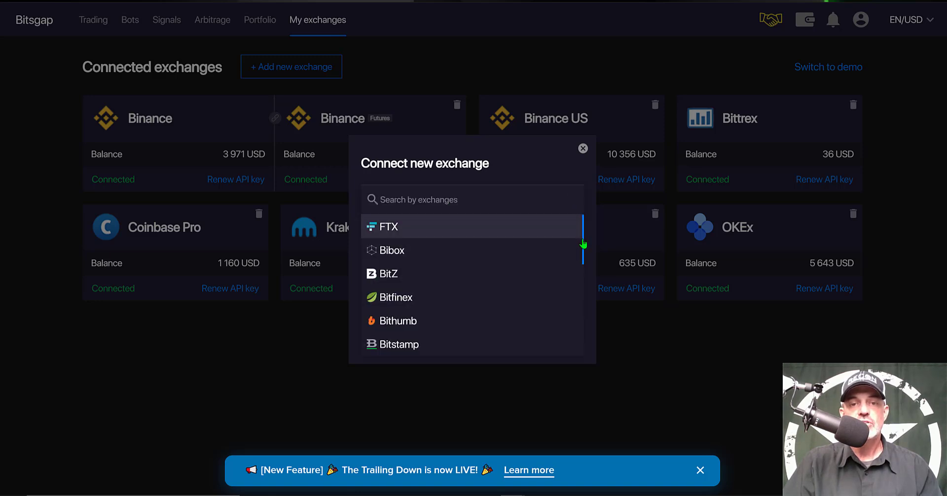
pyautogui.click(471, 230)
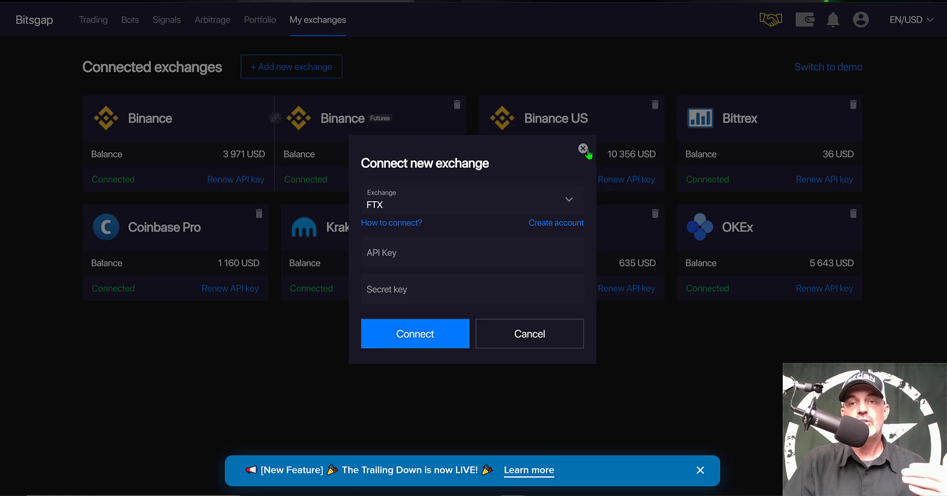
pyautogui.click(583, 148)
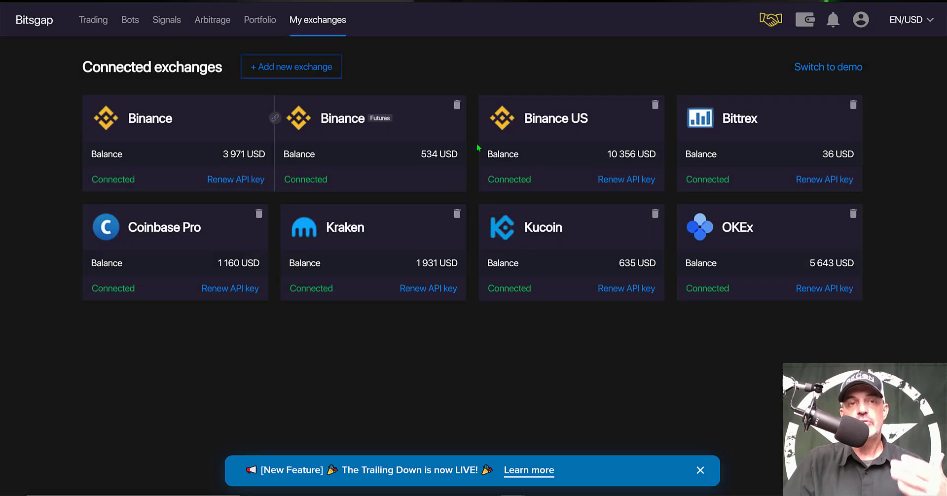
# Step: Examine the active BTC/USDT spot bot's trades on the chart, view its detailed statistics and settings, and close the details
pyautogui.click(128, 24)
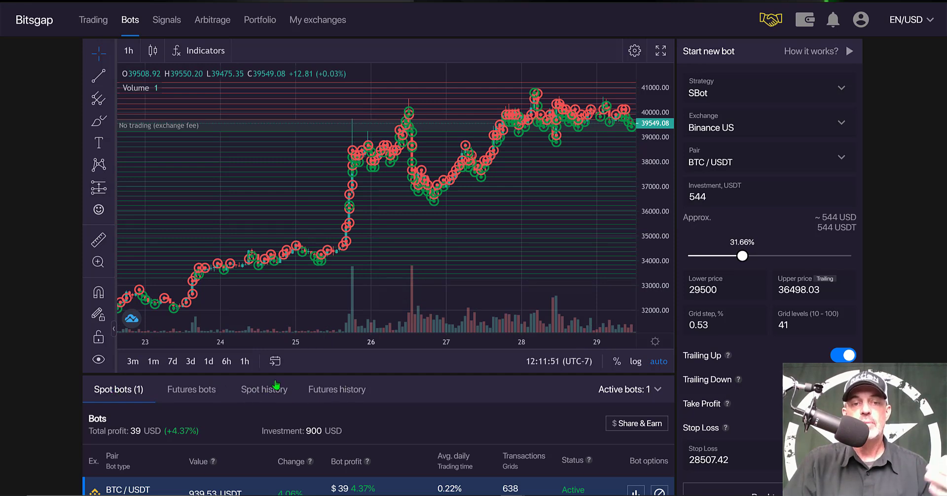
pyautogui.scroll(-1, 148, 475)
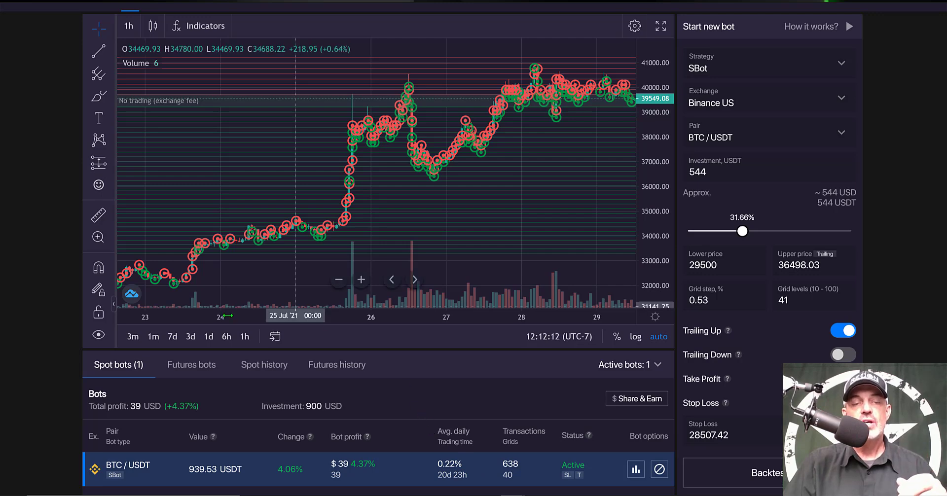
pyautogui.scroll(-5, 298, 312)
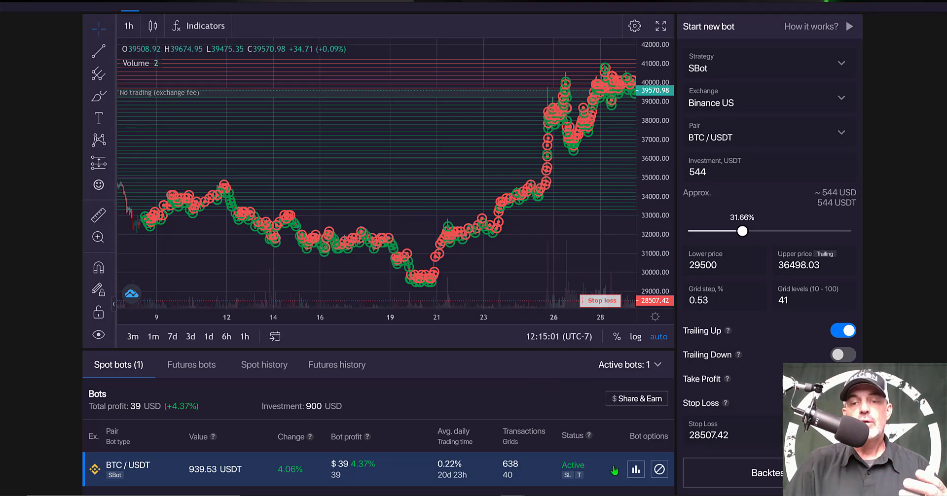
pyautogui.click(635, 471)
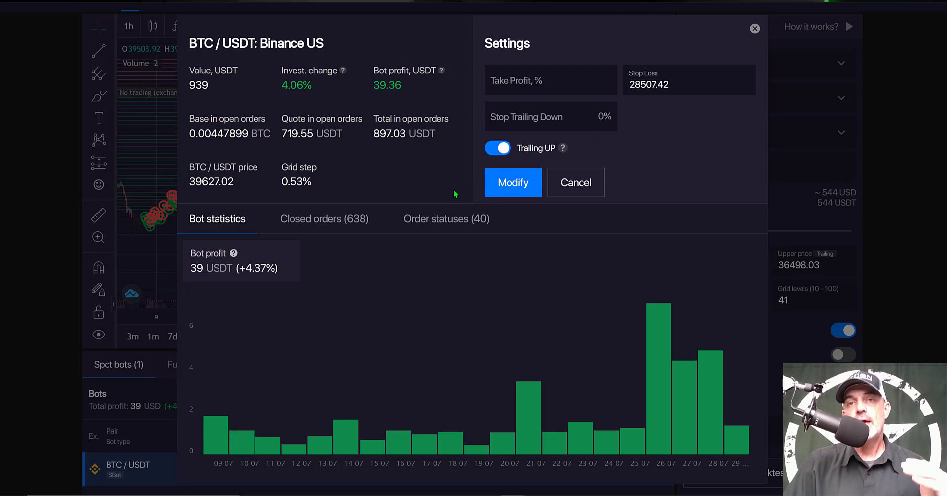
pyautogui.press('Escape')
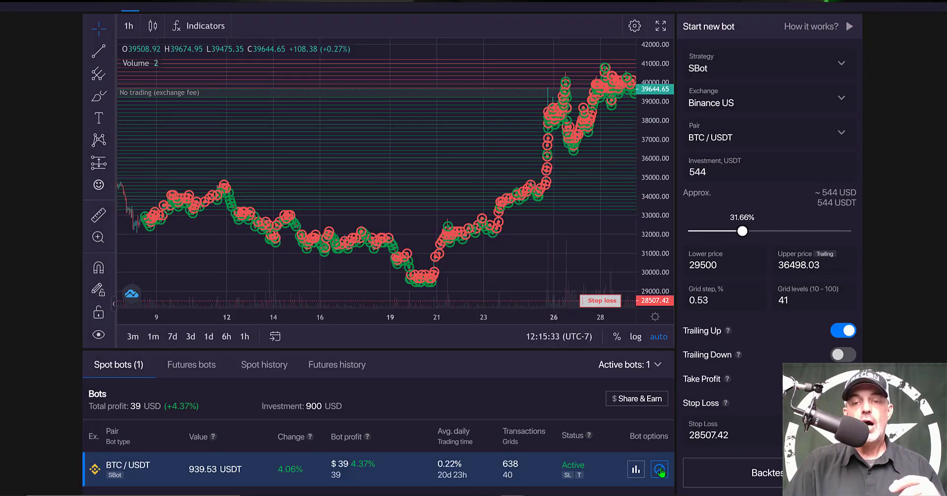
# Step: Close the active BTC/USDT bot on Binance US using the option to cancel all open orders
pyautogui.click(659, 470)
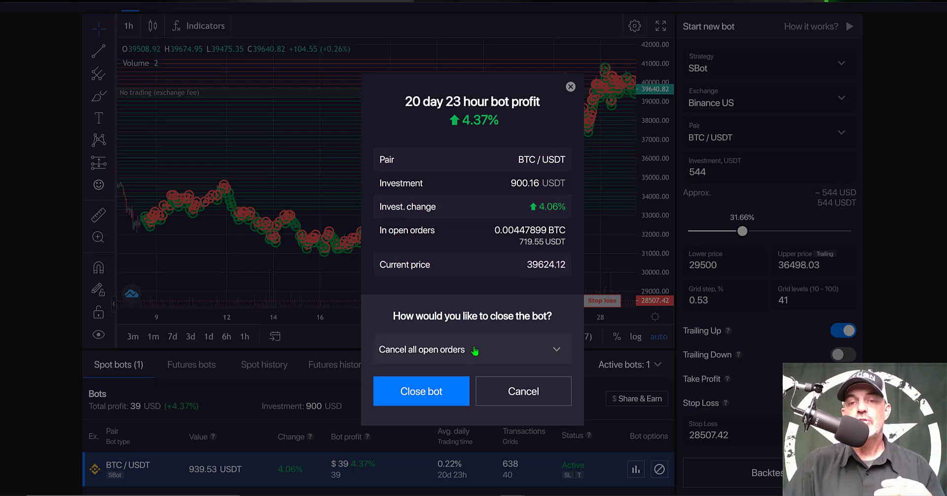
pyautogui.click(551, 354)
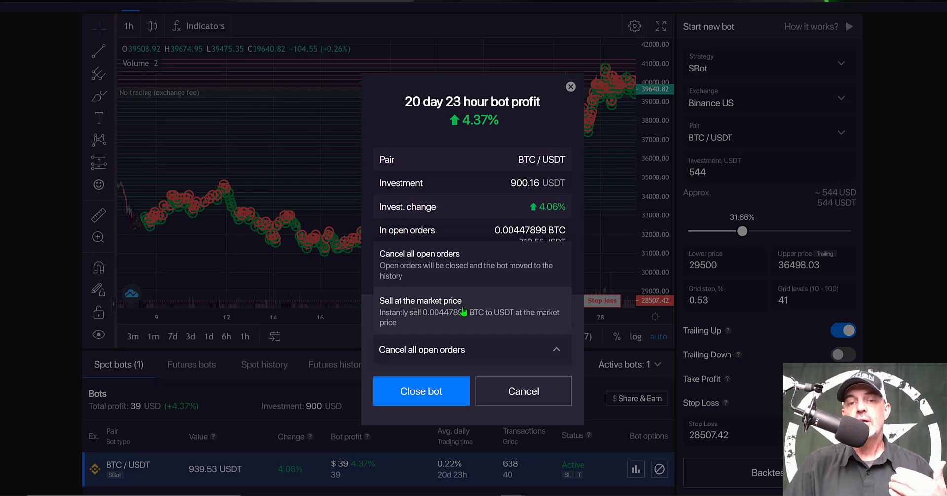
pyautogui.click(451, 263)
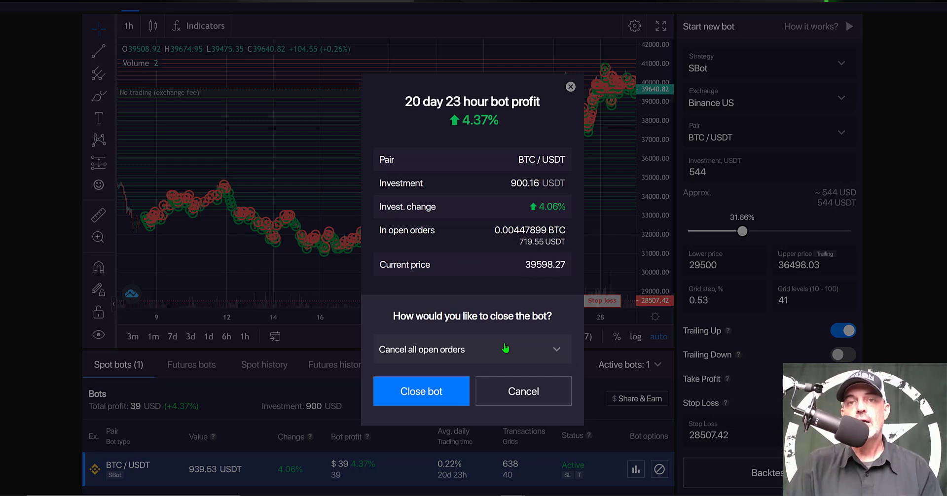
pyautogui.click(427, 392)
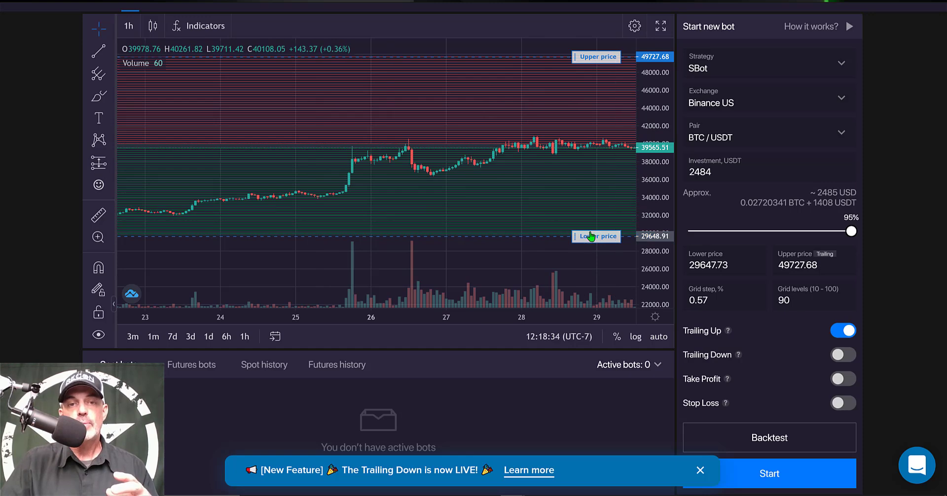
# Step: Narrow the new SBot's grid on the chart to a lower price of 33596.89 and an upper price of 41077.26
pyautogui.moveTo(592, 233); pyautogui.dragTo(591, 201)
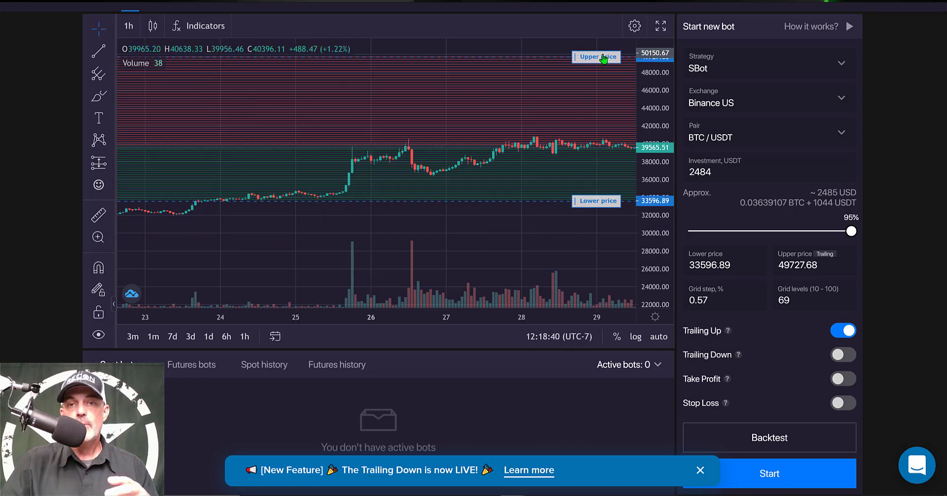
pyautogui.moveTo(603, 58); pyautogui.dragTo(599, 135)
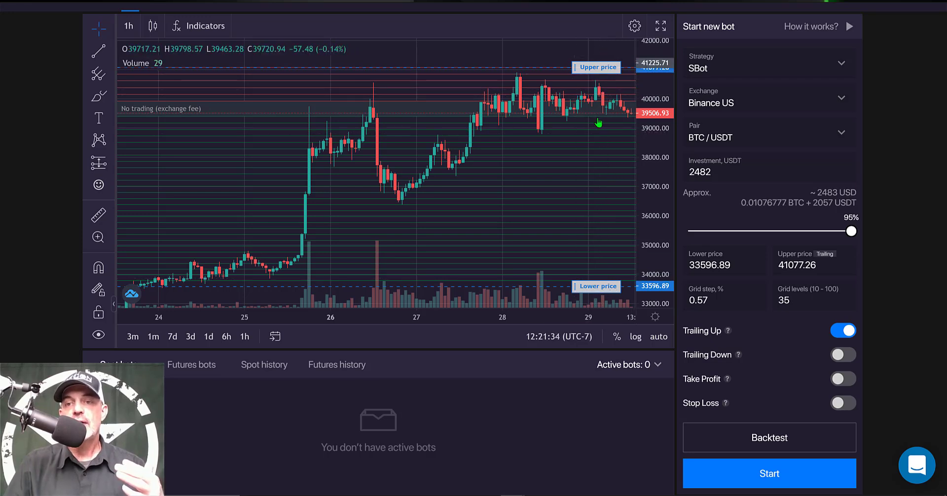
# Step: Point out the Trailing Up and Trailing Down options and raise the grid's lower price on the chart to 36401.07
pyautogui.moveTo(686, 332); pyautogui.dragTo(730, 331)
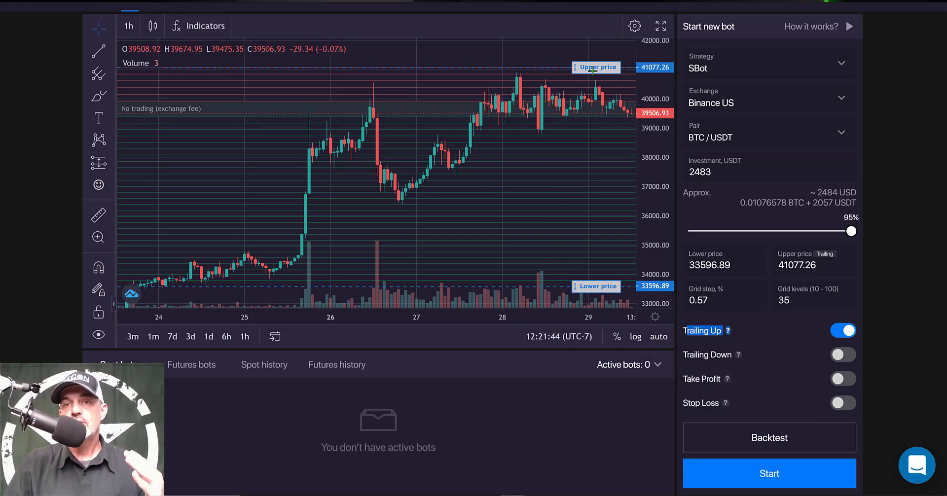
pyautogui.click(684, 350)
pyautogui.moveTo(690, 351); pyautogui.dragTo(732, 343)
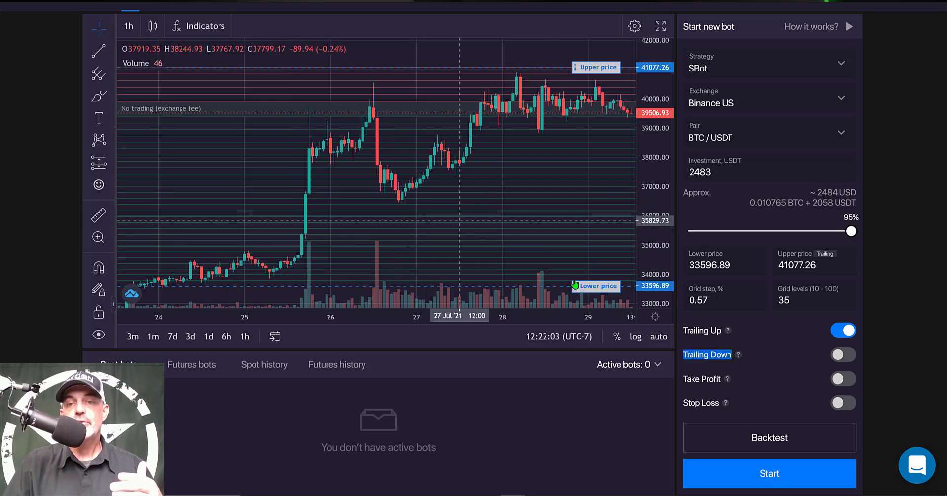
pyautogui.moveTo(575, 285); pyautogui.dragTo(598, 204)
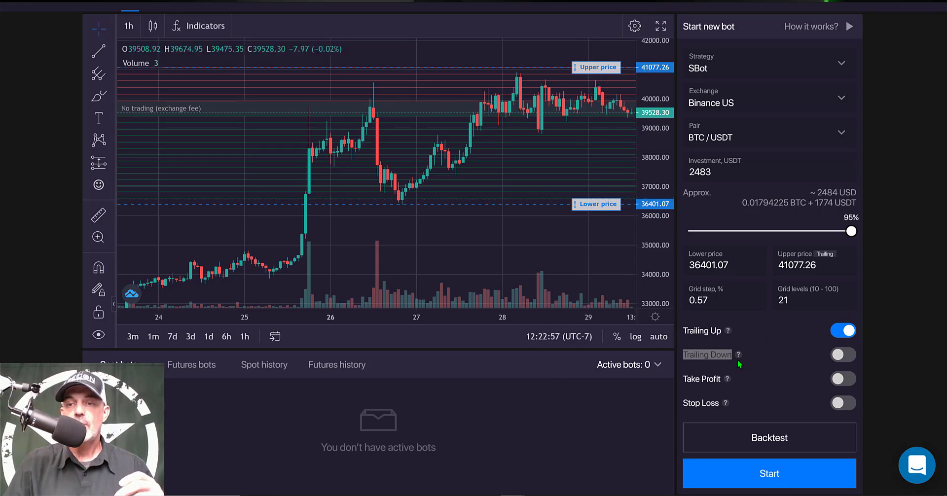
# Step: Enable Trailing Down for the new bot and set the Stop Trailing Down price to 28000
pyautogui.click(776, 351)
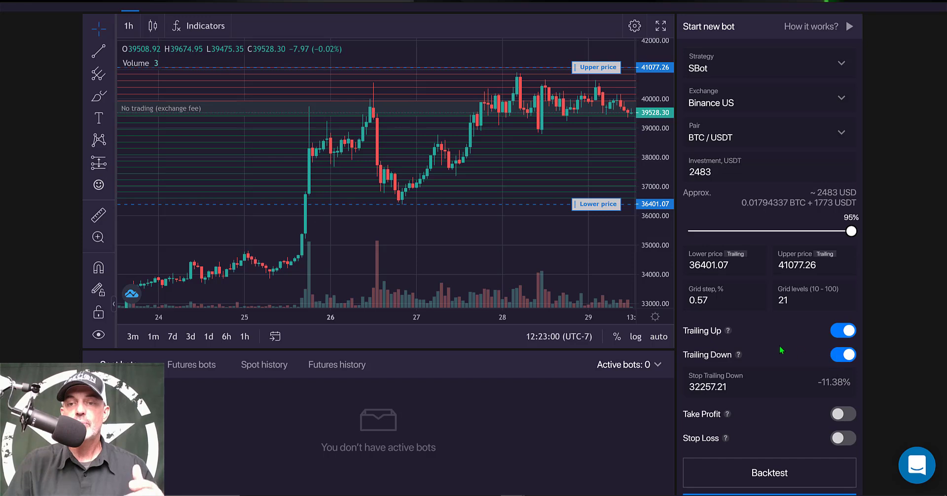
pyautogui.click(716, 385)
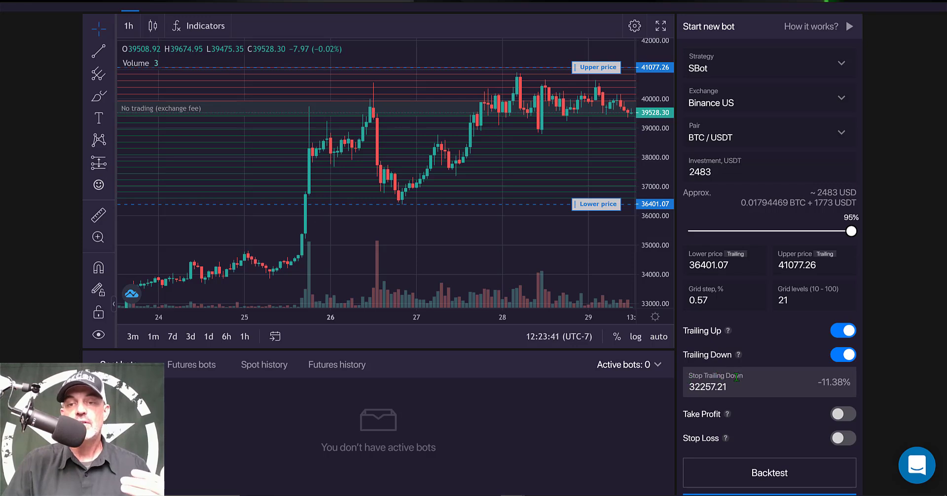
pyautogui.moveTo(727, 387); pyautogui.dragTo(685, 383)
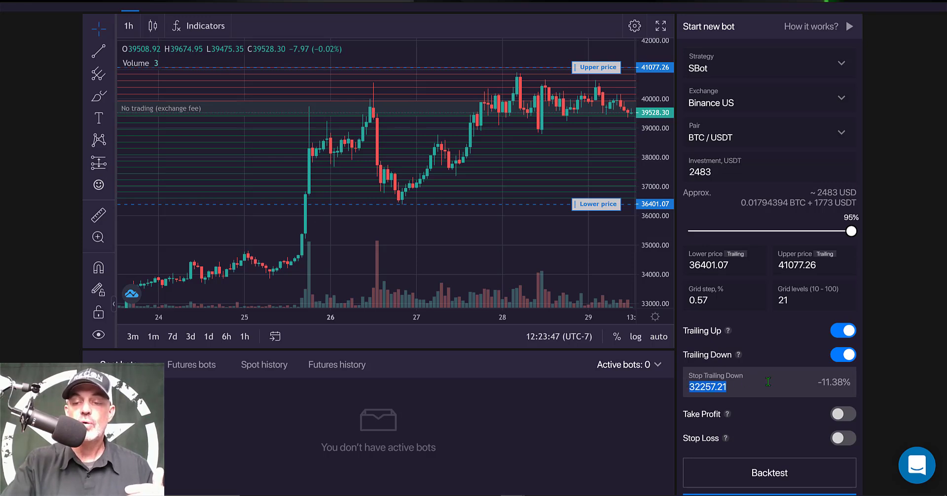
pyautogui.write('28000')
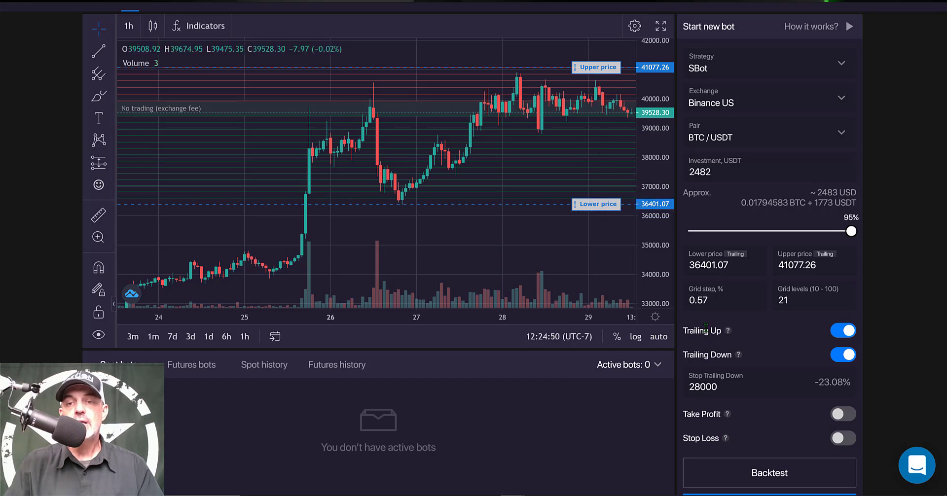
# Step: View the Take Profit percentage setting by enabling Take Profit, and switch it off again
pyautogui.moveTo(739, 355)
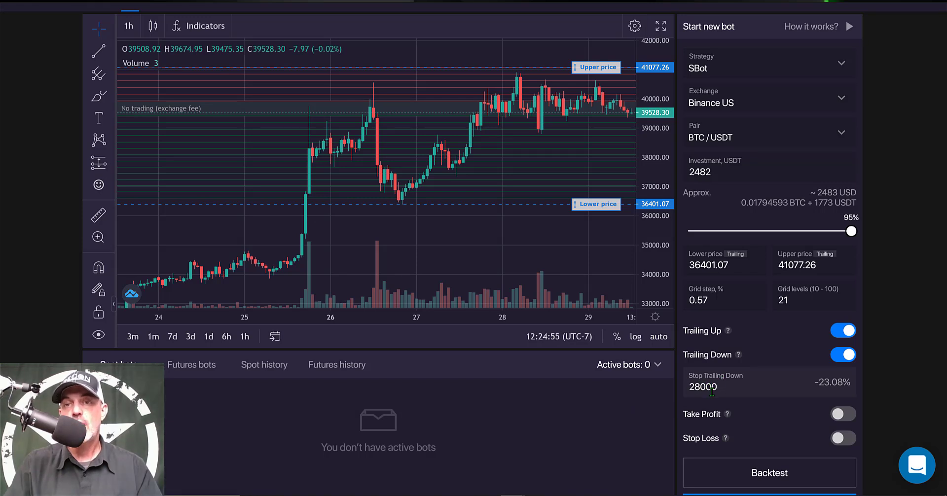
pyautogui.moveTo(702, 413)
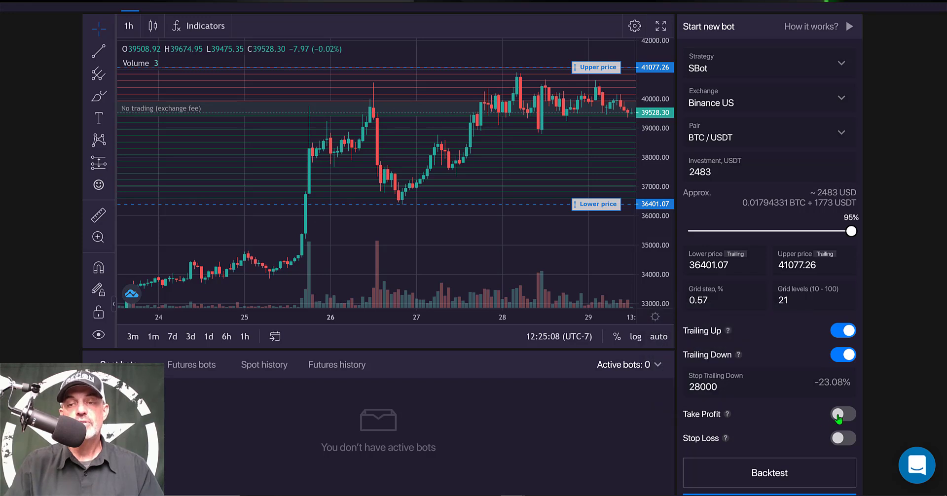
pyautogui.click(838, 415)
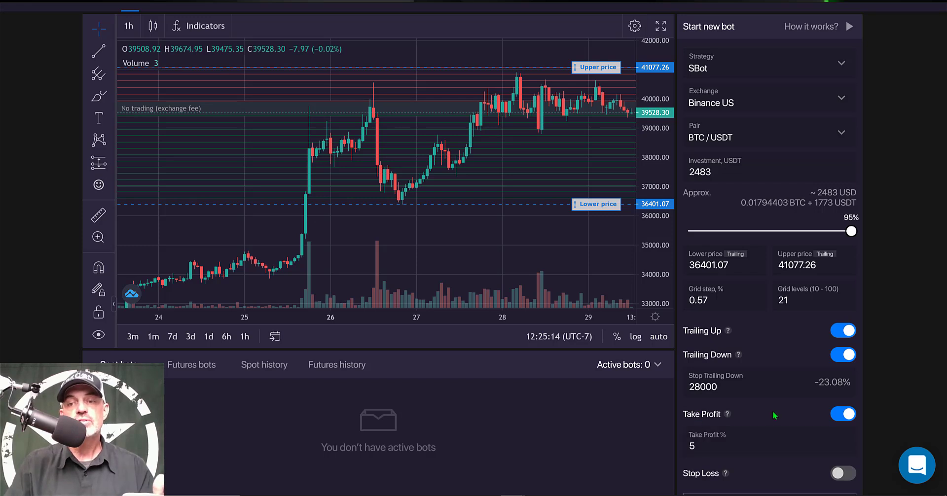
pyautogui.click(845, 416)
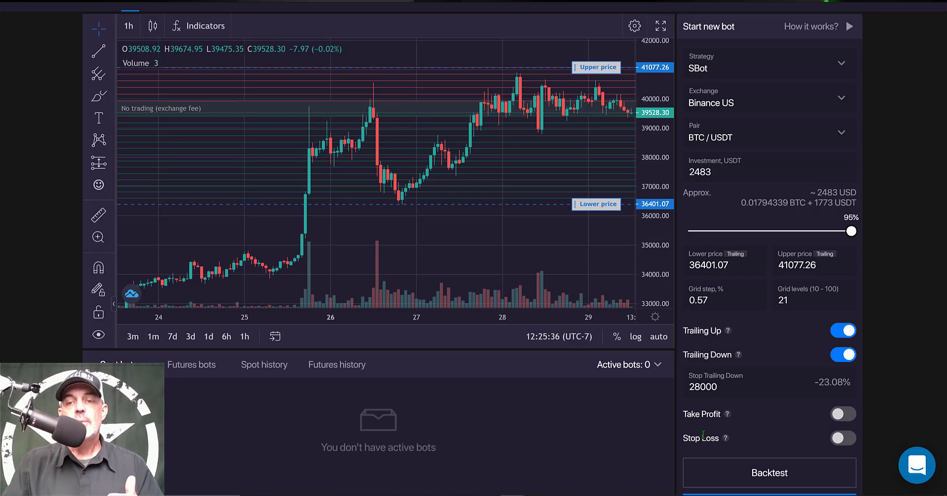
# Step: Enable Stop Loss for the new bot and set the Stop Loss price to 27000
pyautogui.click(725, 439)
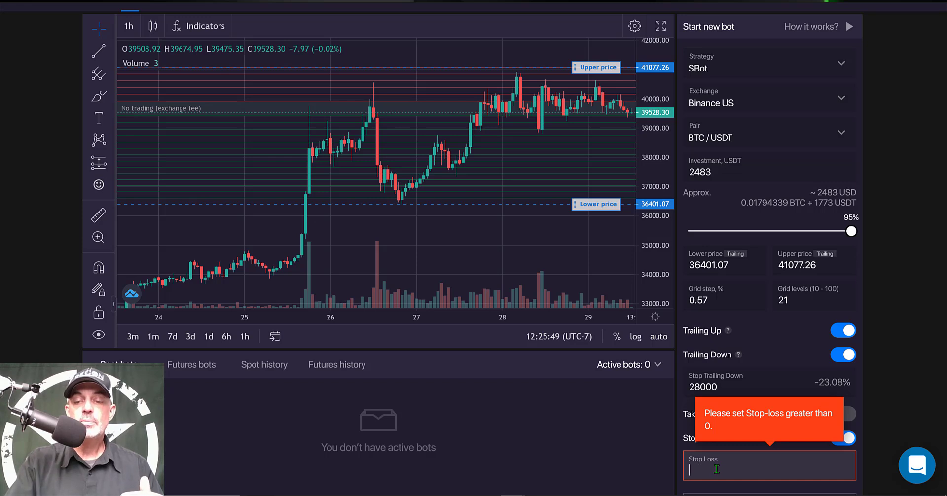
pyautogui.write('270')
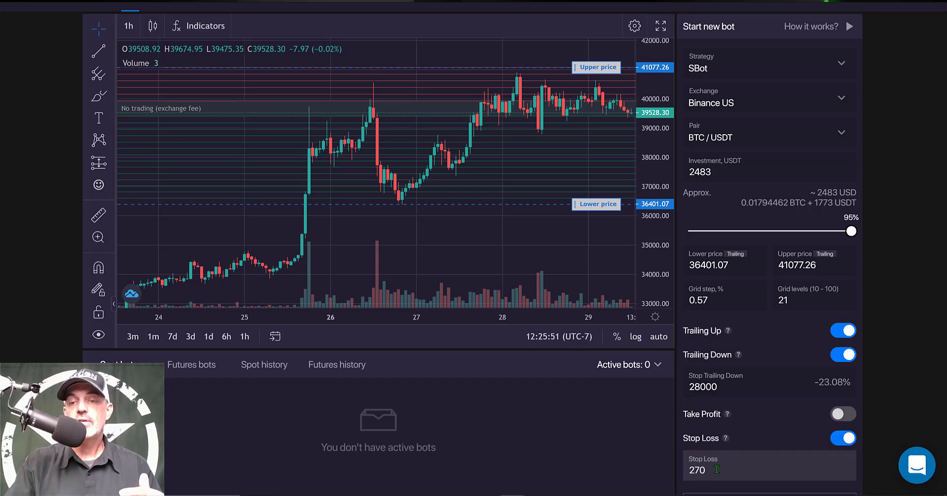
pyautogui.write('00')
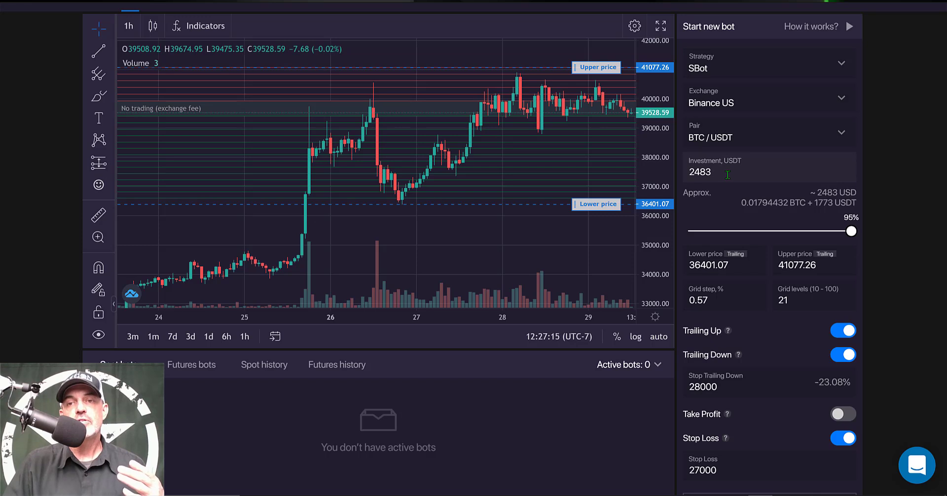
# Step: Set the new bot's investment to 900 USDT
pyautogui.moveTo(727, 175); pyautogui.dragTo(684, 174)
pyautogui.press('BackSpace')
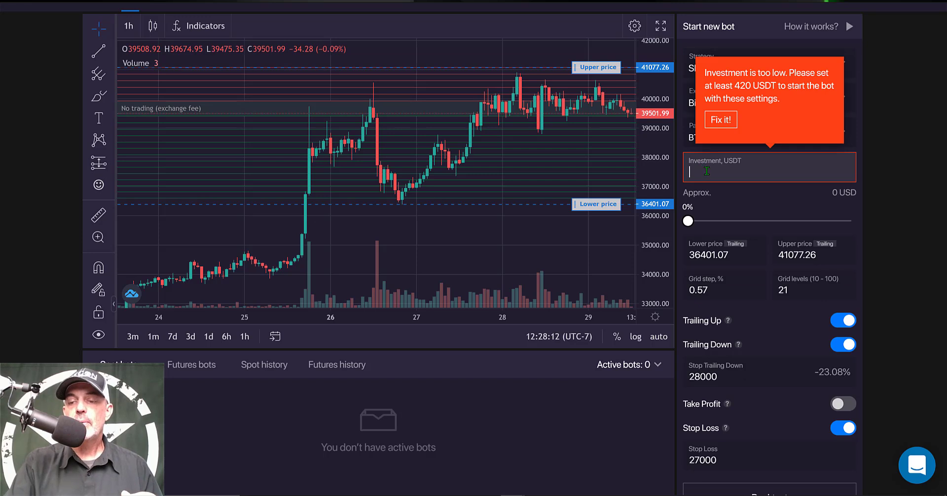
pyautogui.write('900')
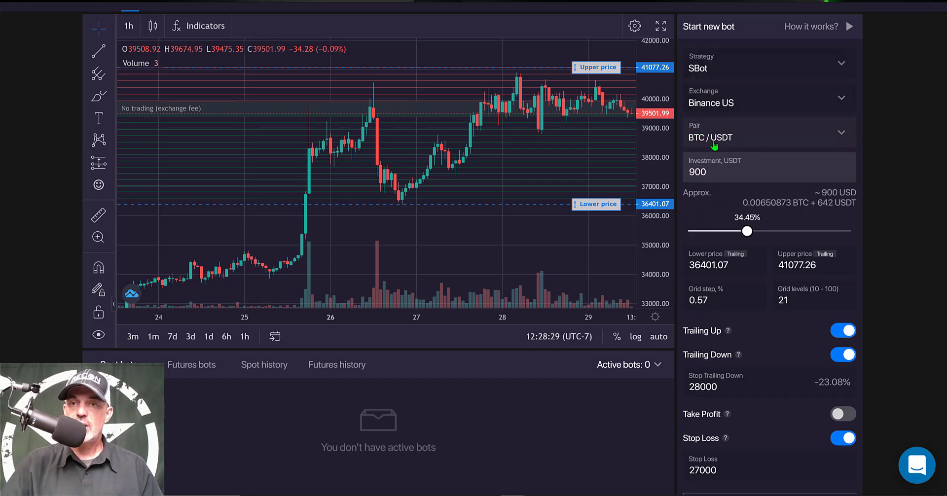
# Step: Review the available pair, exchange and strategy choices, keeping BTC/USDT, Binance US and SBot selected
pyautogui.click(841, 134)
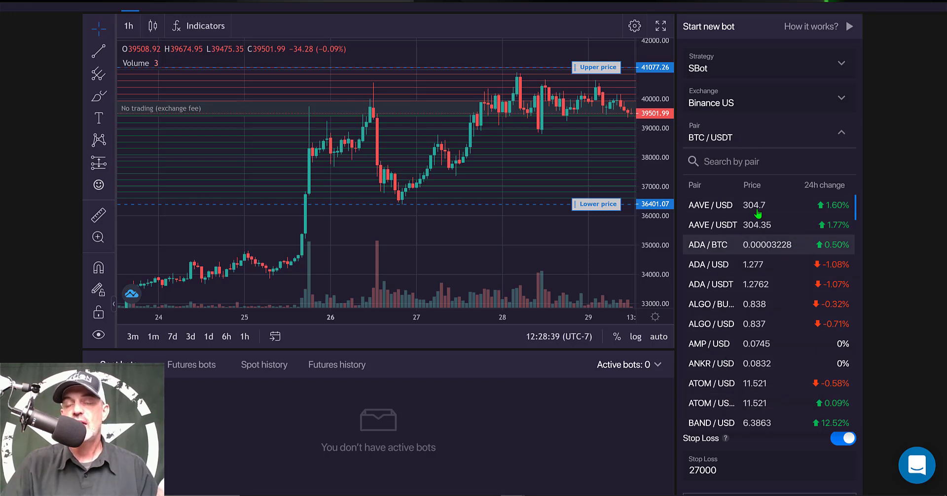
pyautogui.click(766, 104)
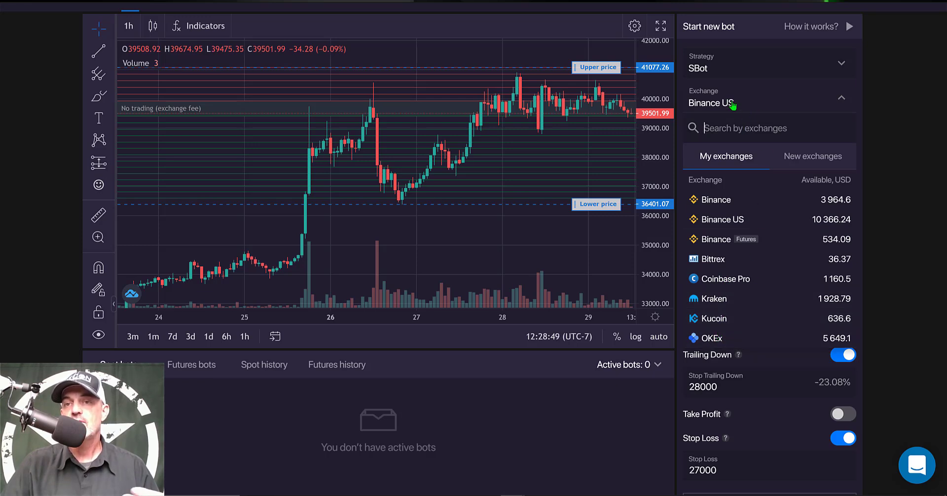
pyautogui.click(732, 105)
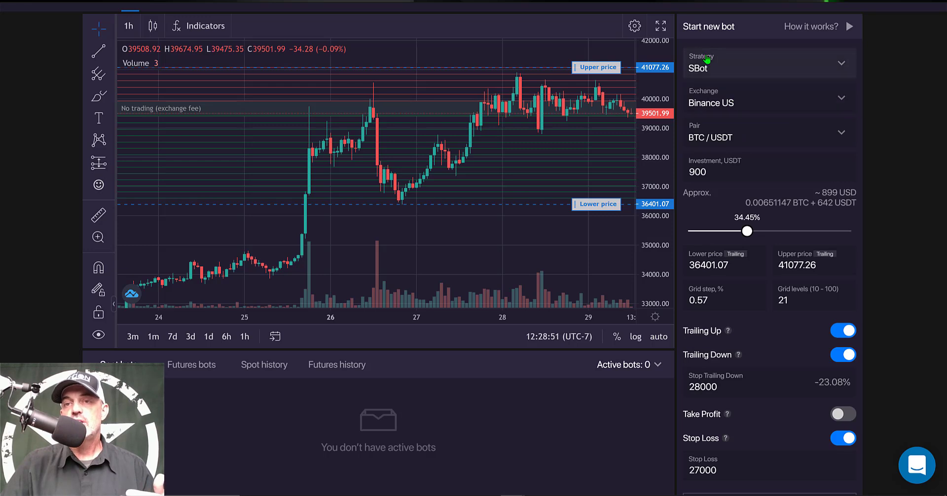
pyautogui.click(713, 75)
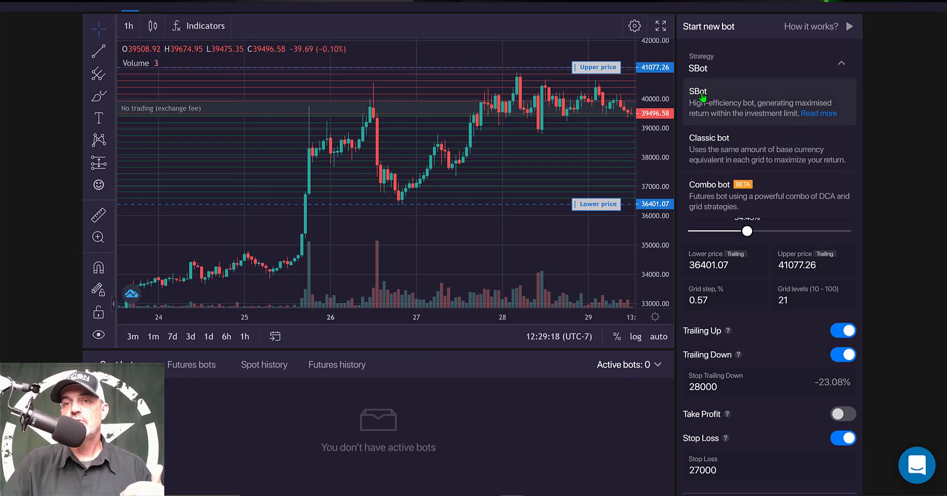
pyautogui.click(702, 97)
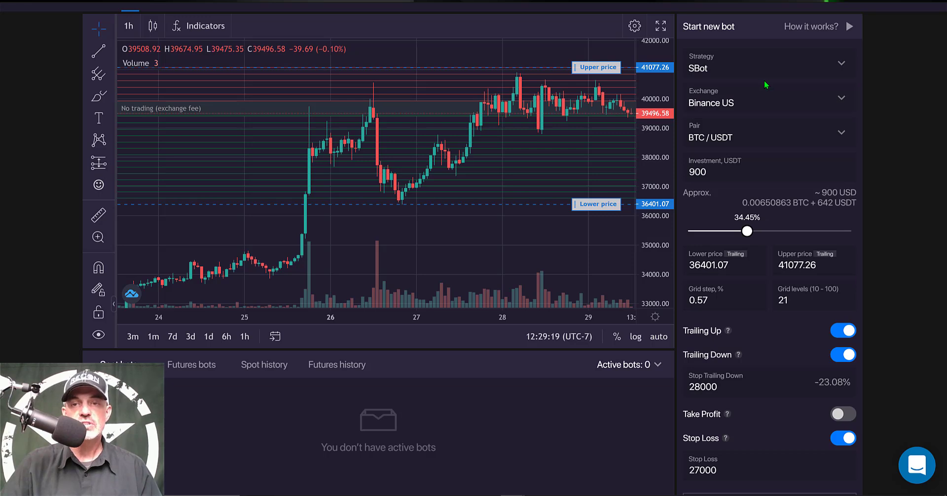
# Step: Run a backtest of the configured BTC/USDT bot, review its 3, 7 and 30 day results, and close it
pyautogui.scroll(-1, 764, 80)
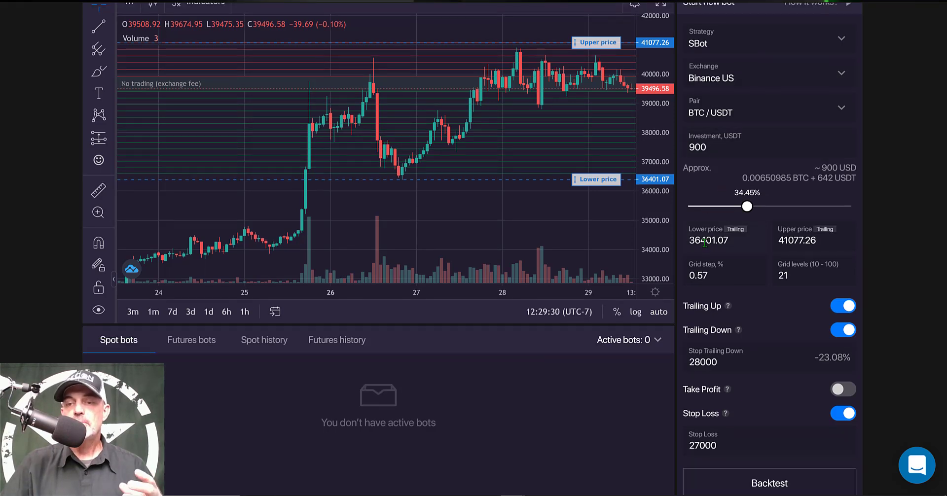
pyautogui.click(784, 485)
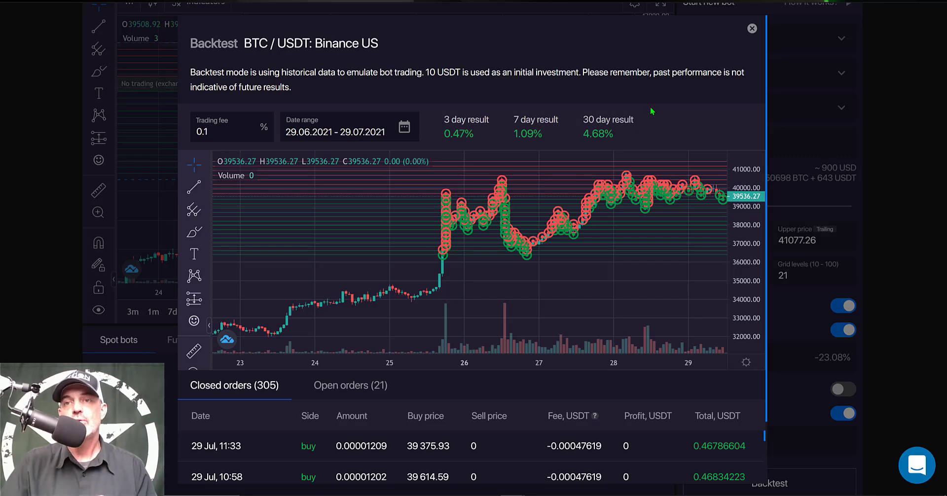
pyautogui.press('Escape')
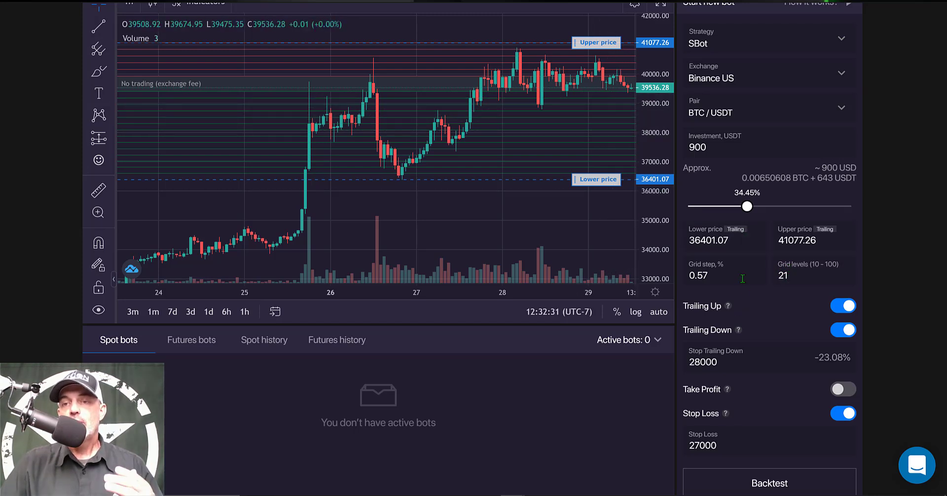
# Step: Try 30 grid levels for the bot and check the backtest results with that setting
pyautogui.moveTo(794, 273); pyautogui.dragTo(774, 274)
pyautogui.write('30')
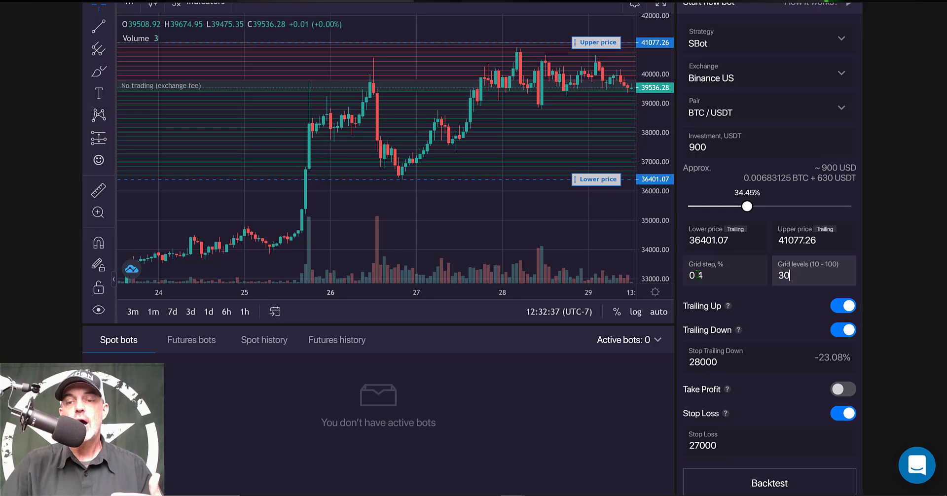
pyautogui.click(784, 483)
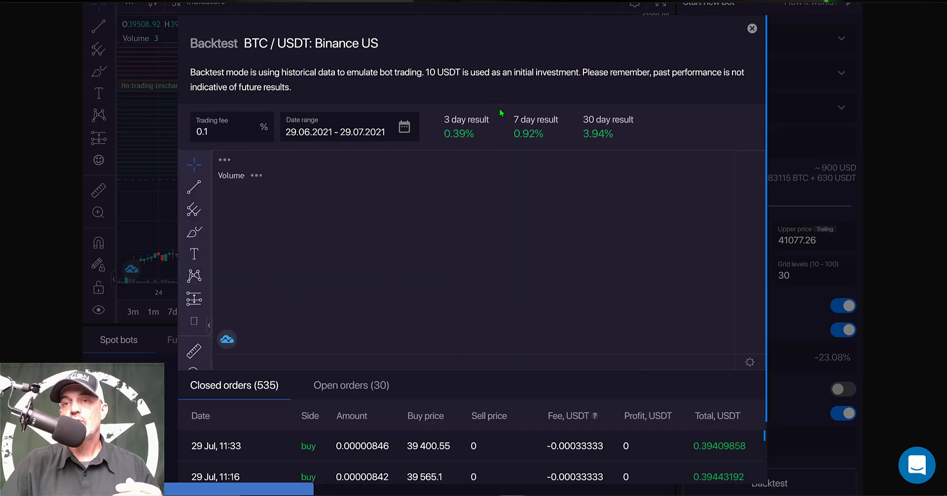
pyautogui.click(752, 29)
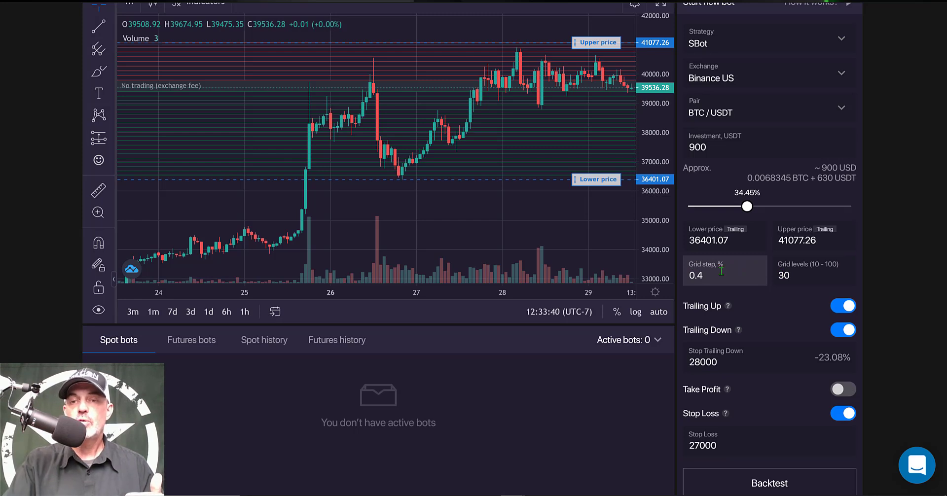
# Step: Set the grid step to 0.49% and check the backtest results with that setting
pyautogui.write('9')
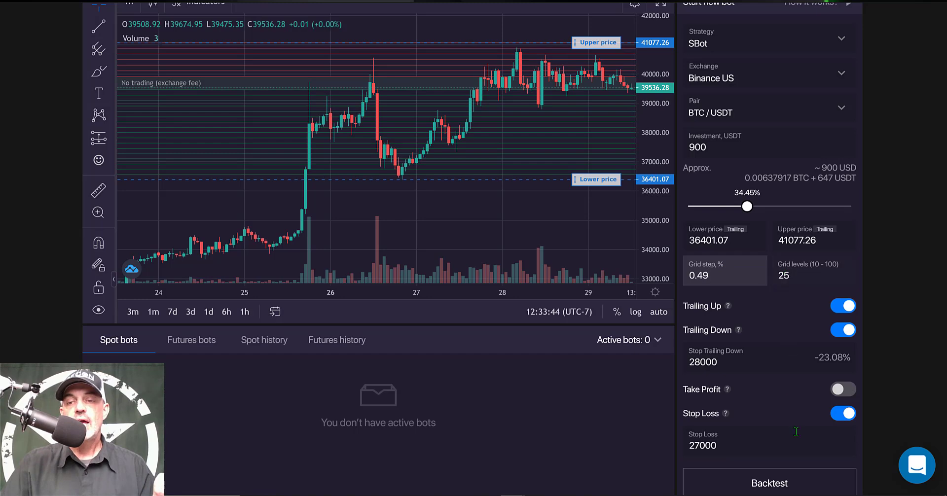
pyautogui.click(799, 475)
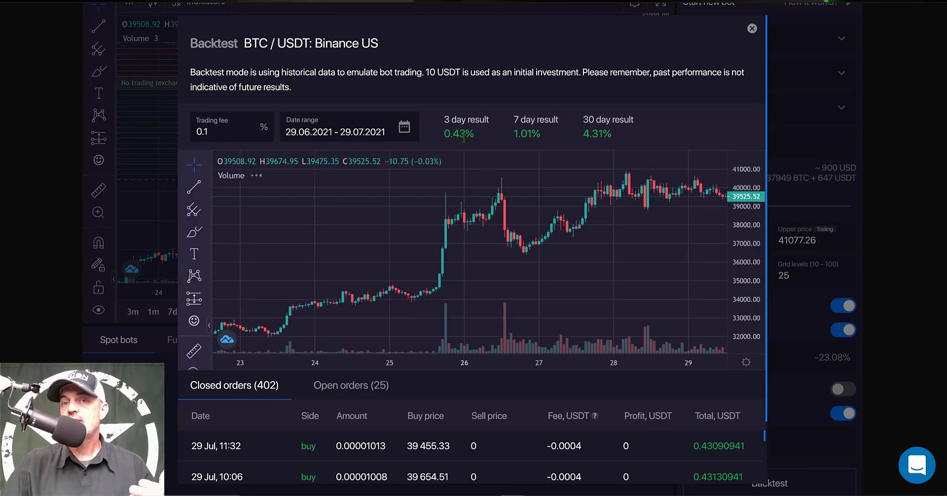
pyautogui.click(751, 28)
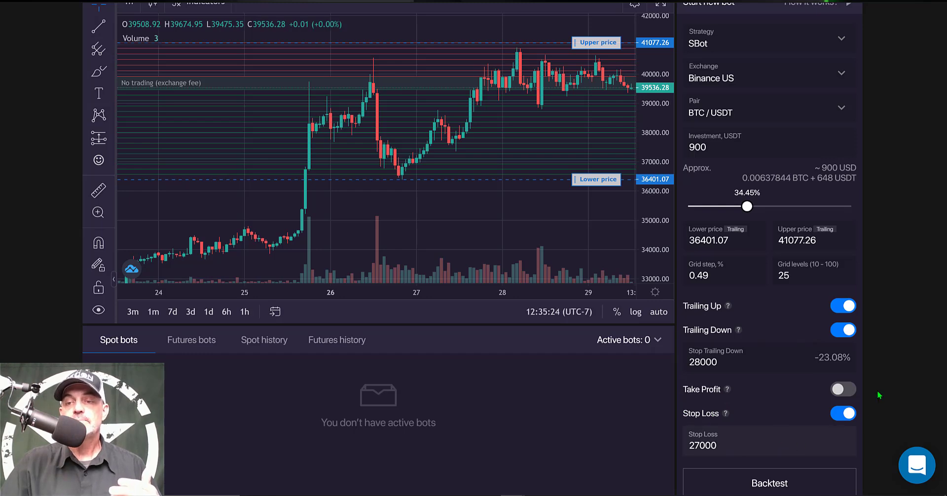
# Step: Start the configured BTC/USDT SBot on Binance US
pyautogui.scroll(-1, 782, 439)
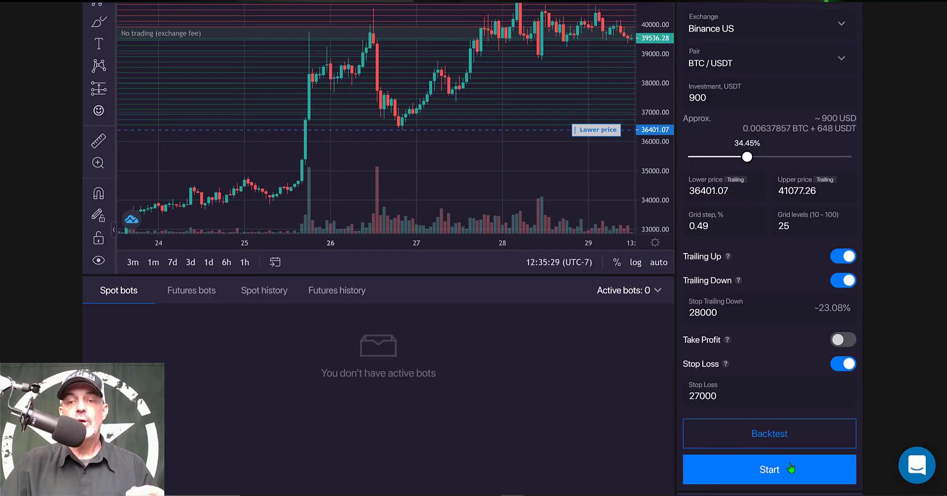
pyautogui.click(791, 468)
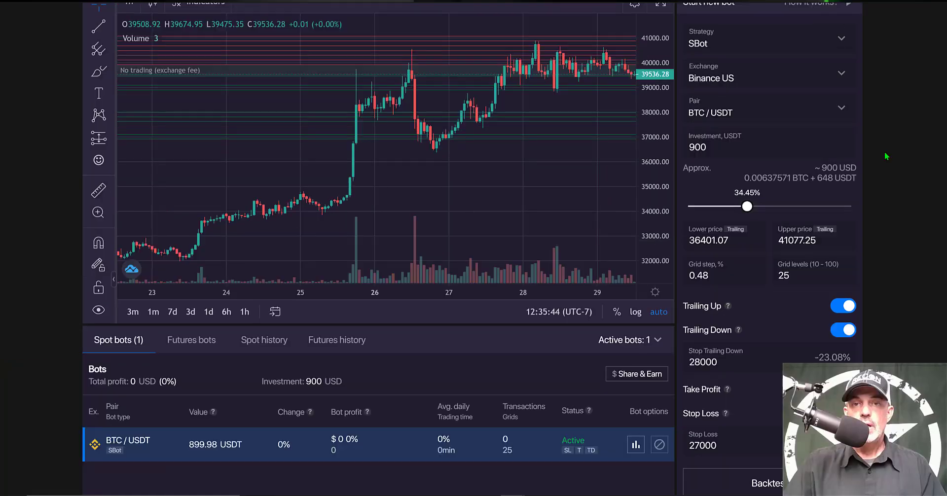